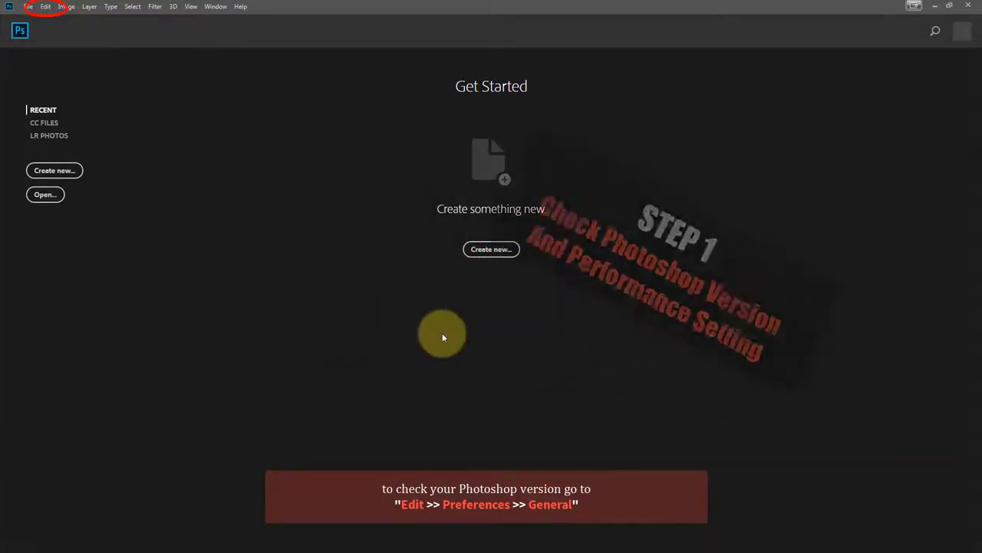
Set the UI Language to English in the Interface section of Preferences.
{"action": "left_click", "coordinate": [47, 7]}
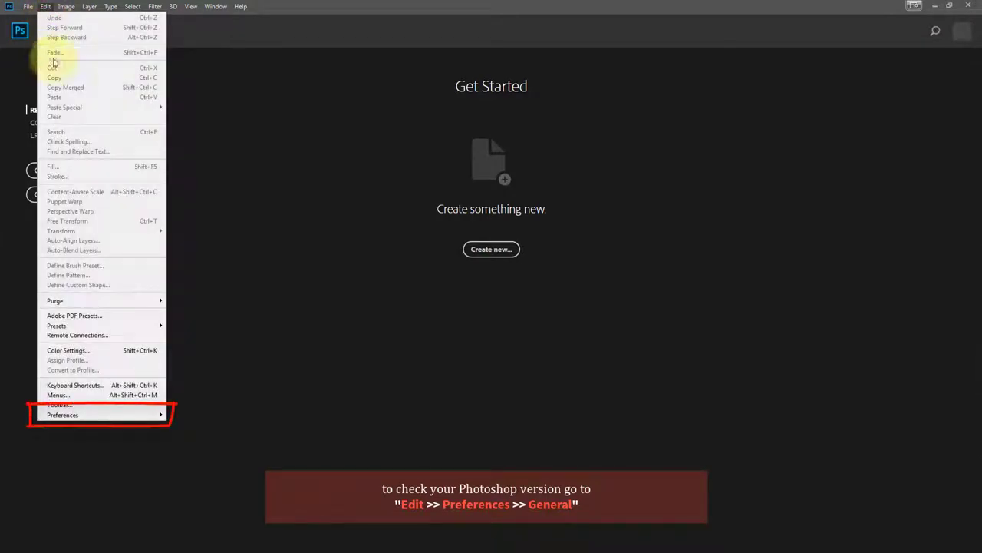
{"action": "mouse_move", "coordinate": [99, 414]}
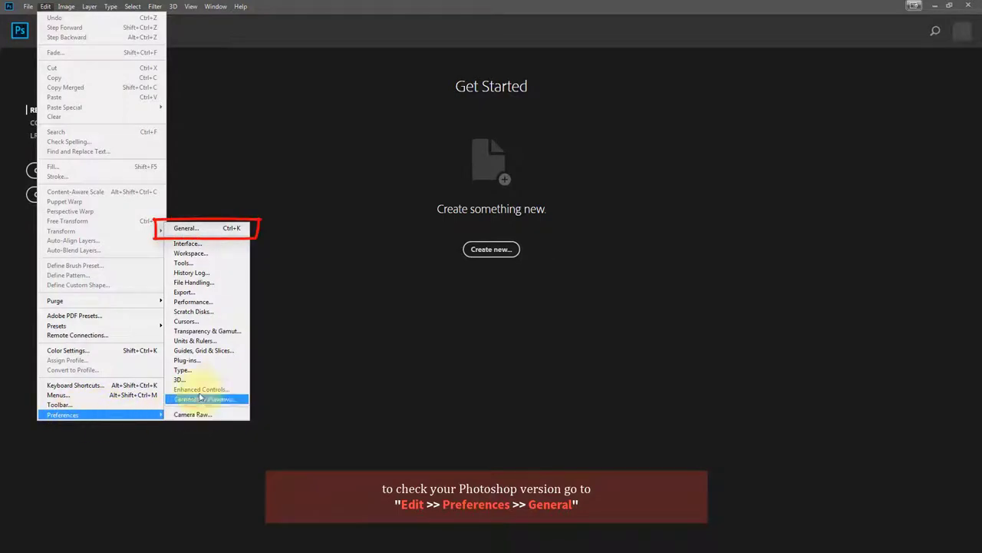
{"action": "left_click", "coordinate": [189, 228]}
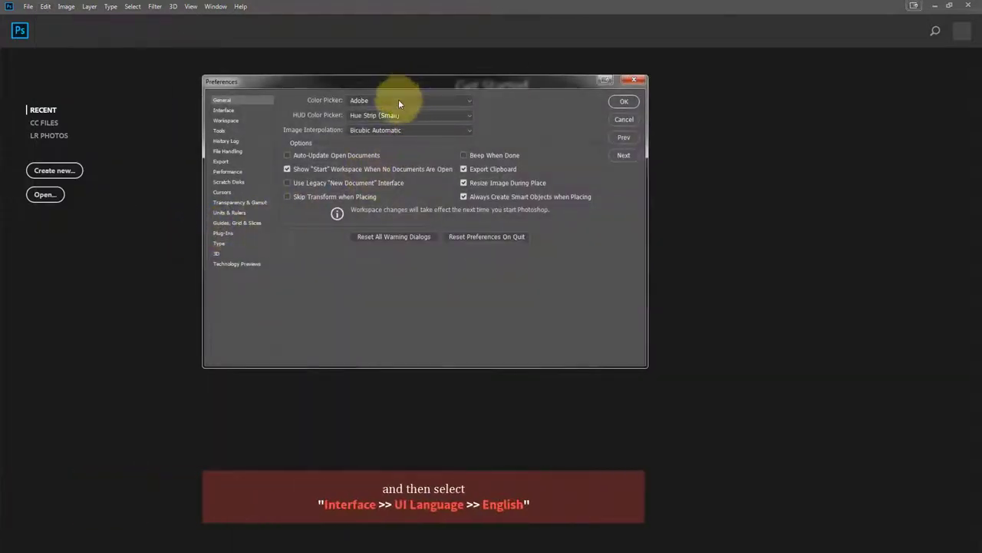
{"action": "left_click", "coordinate": [225, 112]}
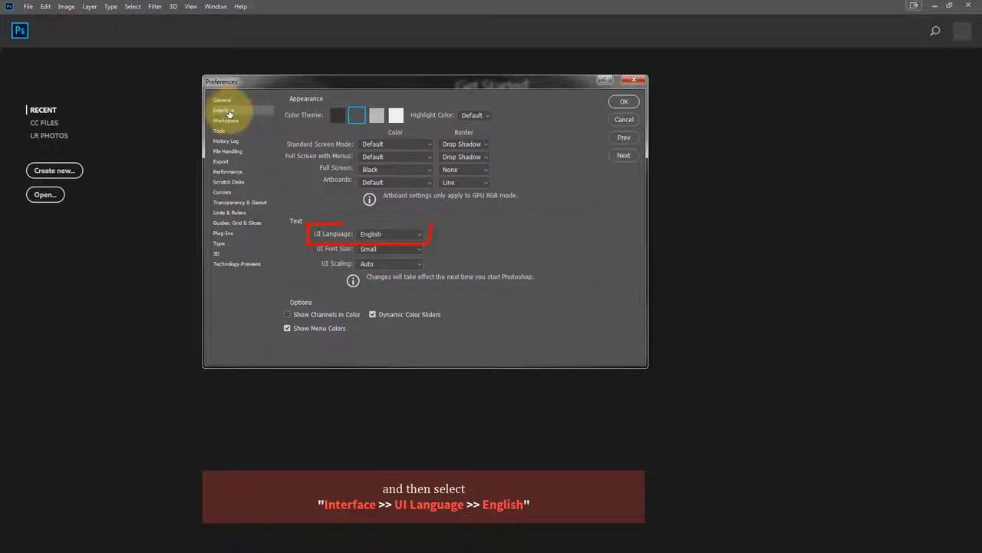
{"action": "left_click", "coordinate": [395, 234]}
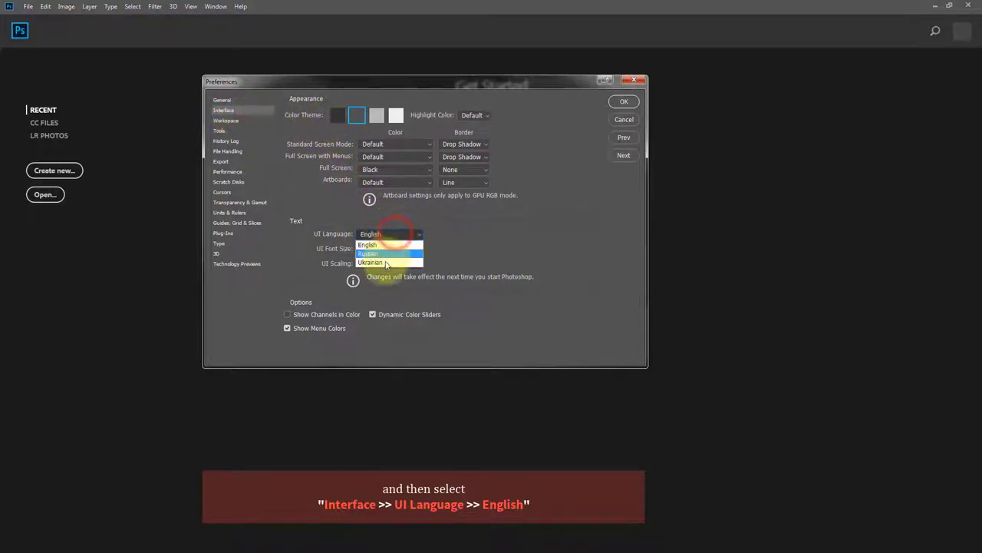
{"action": "left_click", "coordinate": [379, 267]}
{"action": "left_click", "coordinate": [384, 234]}
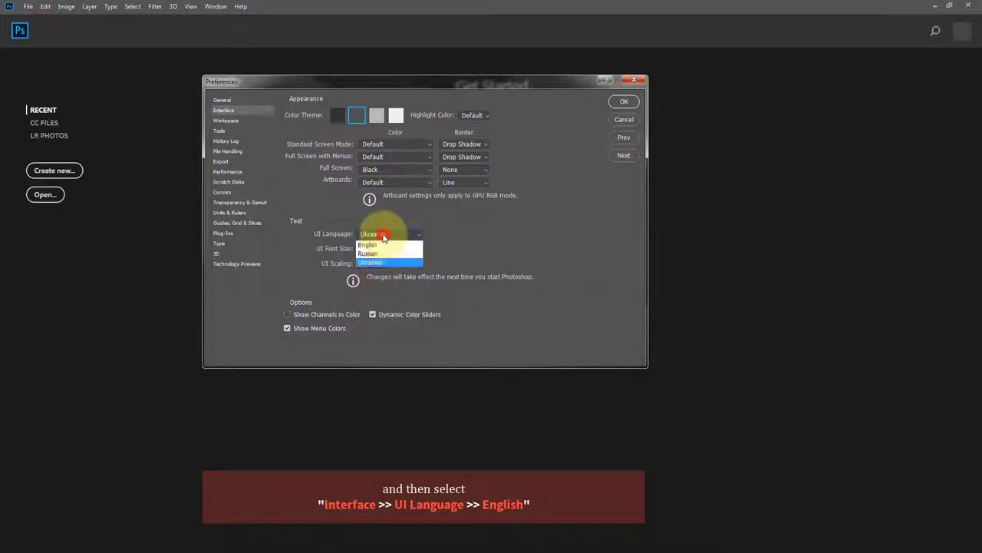
{"action": "left_click", "coordinate": [373, 246]}
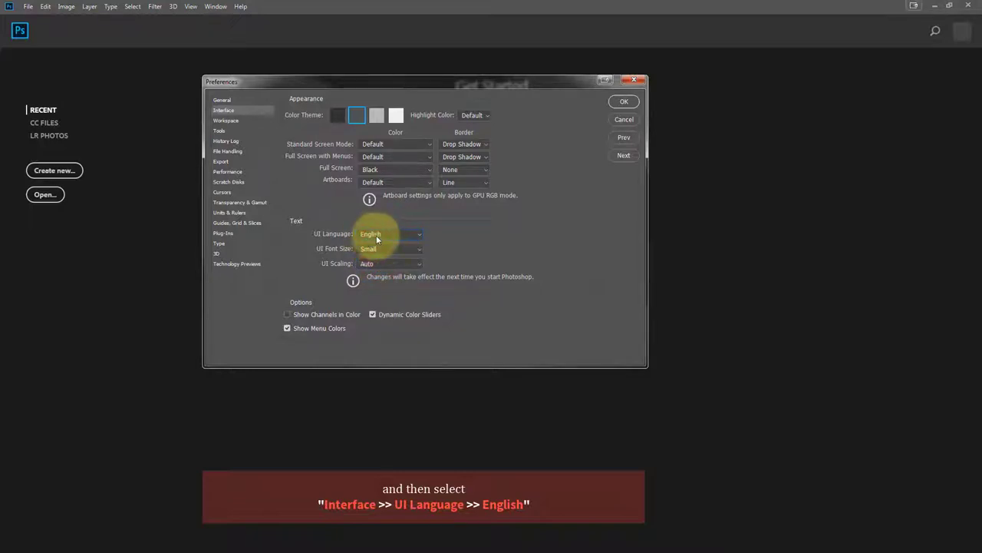
{"action": "left_click", "coordinate": [373, 235]}
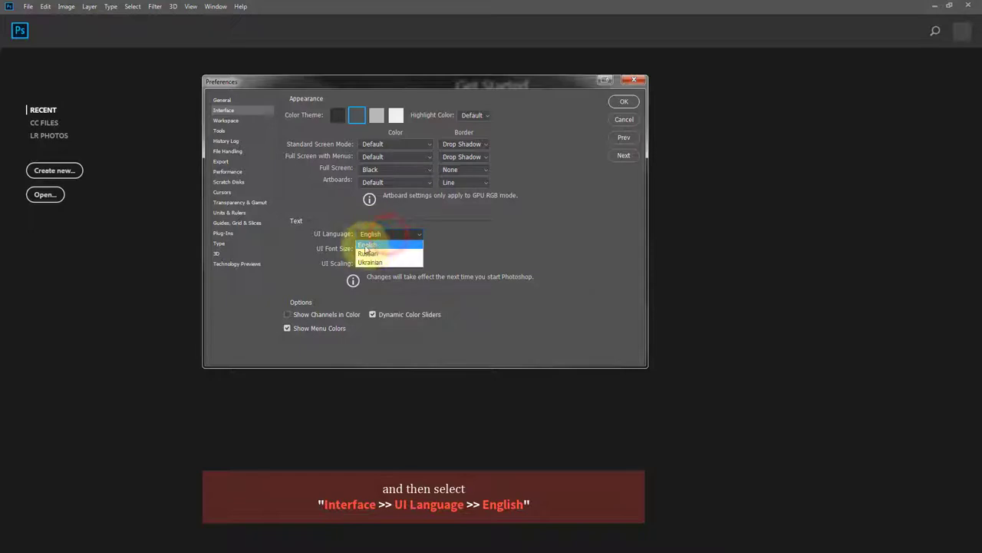
{"action": "left_click", "coordinate": [374, 246]}
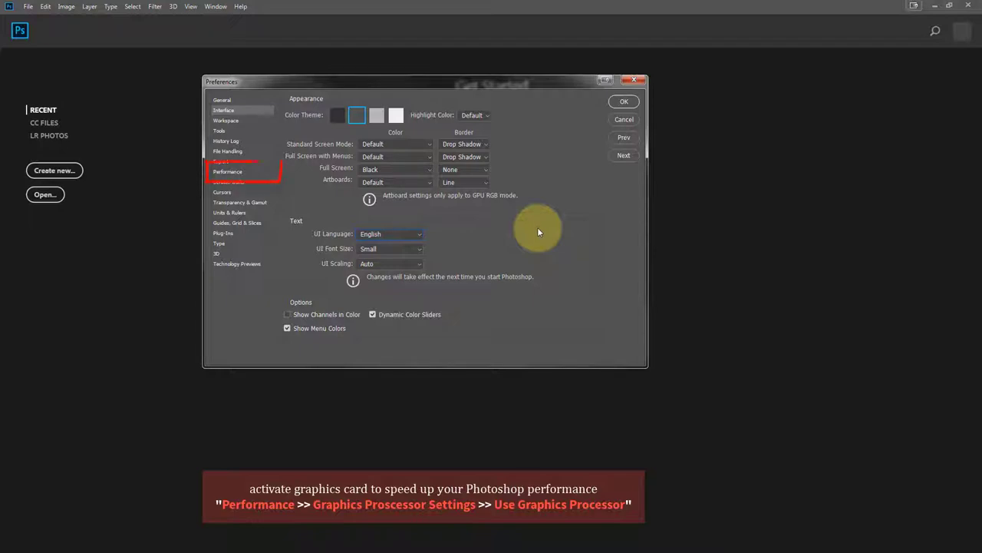
Enable Use Graphics Processor under Performance preferences and confirm with OK.
{"action": "left_click", "coordinate": [236, 175]}
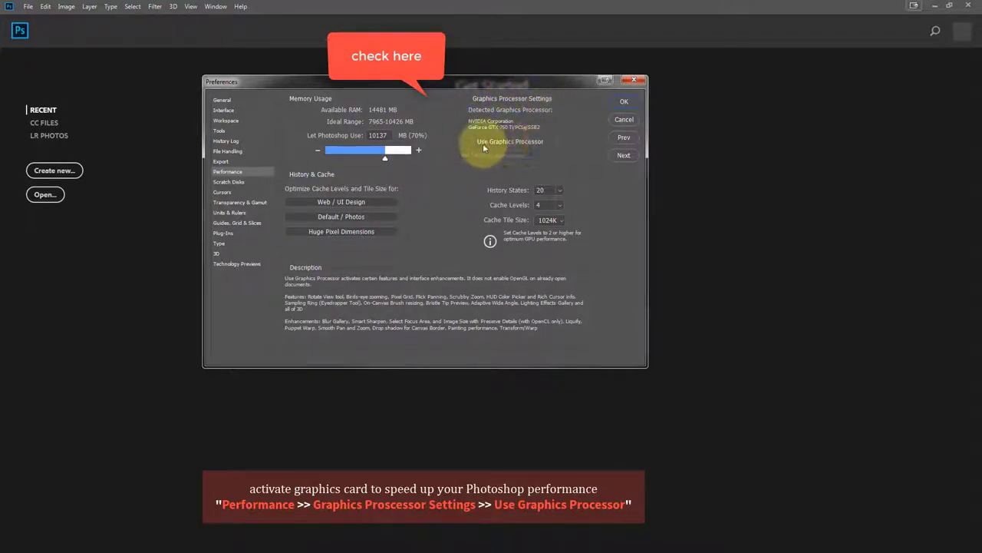
{"action": "left_click", "coordinate": [471, 142]}
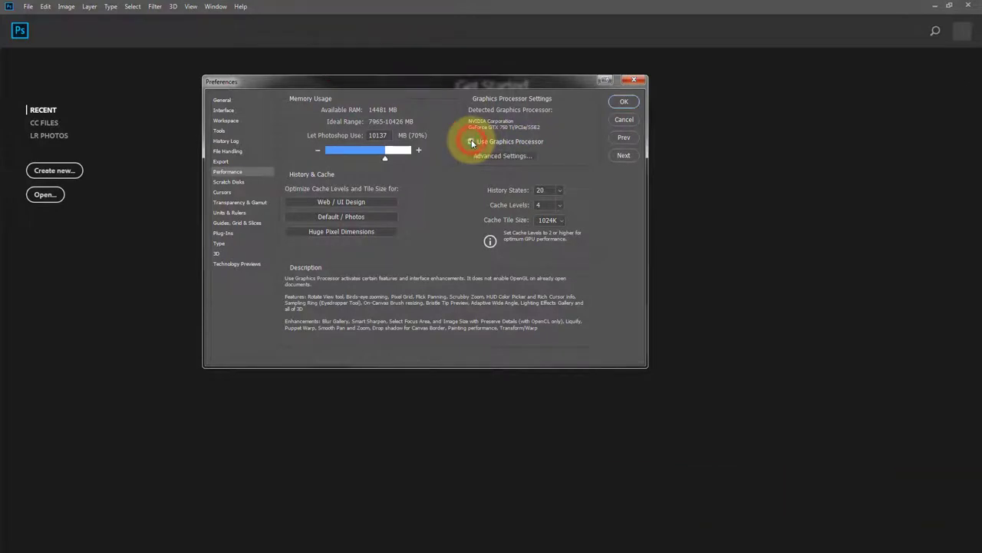
{"action": "left_click", "coordinate": [470, 142]}
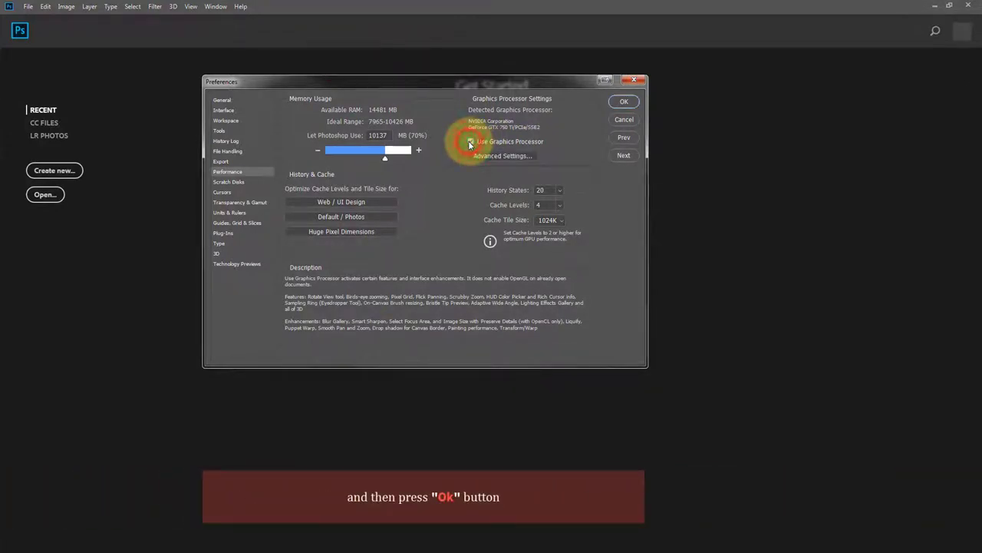
{"action": "left_click", "coordinate": [624, 103]}
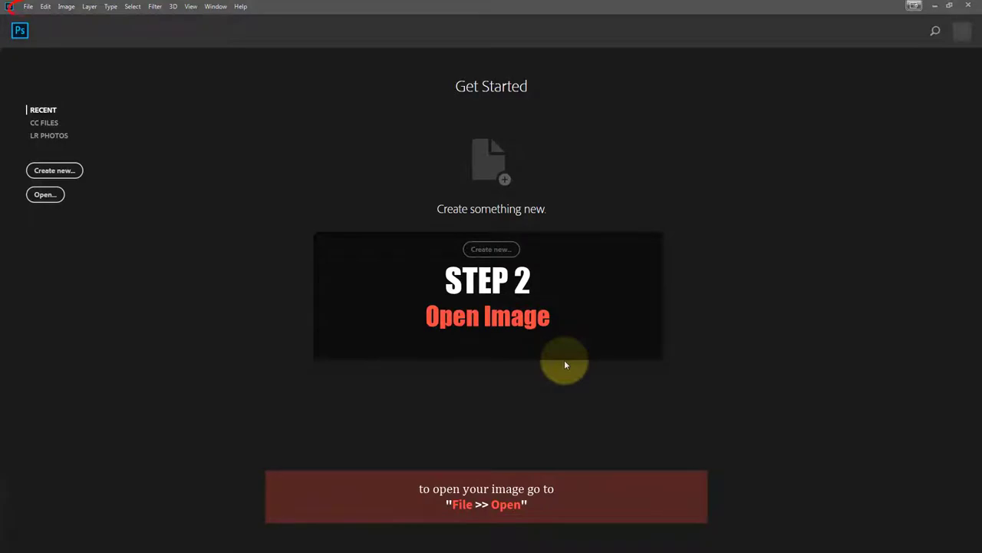
Open the photo Stock Model - Men Stylish.jpg from the File menu.
{"action": "left_click", "coordinate": [27, 6]}
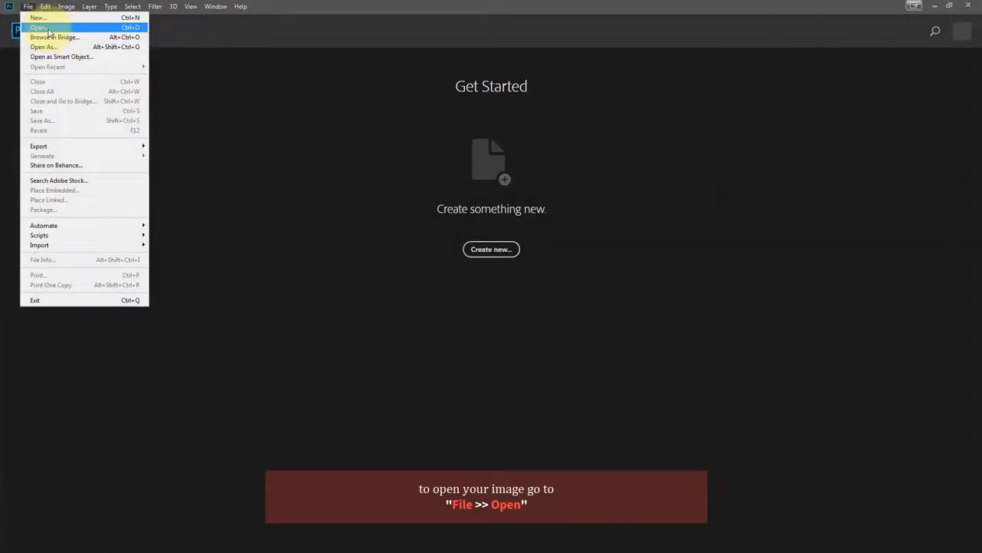
{"action": "left_click", "coordinate": [38, 29]}
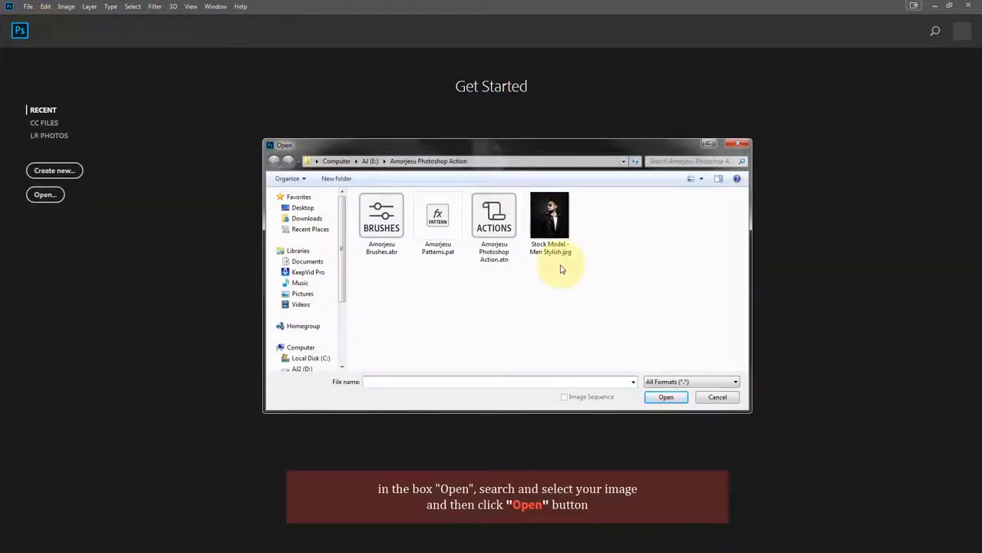
{"action": "left_click", "coordinate": [562, 242]}
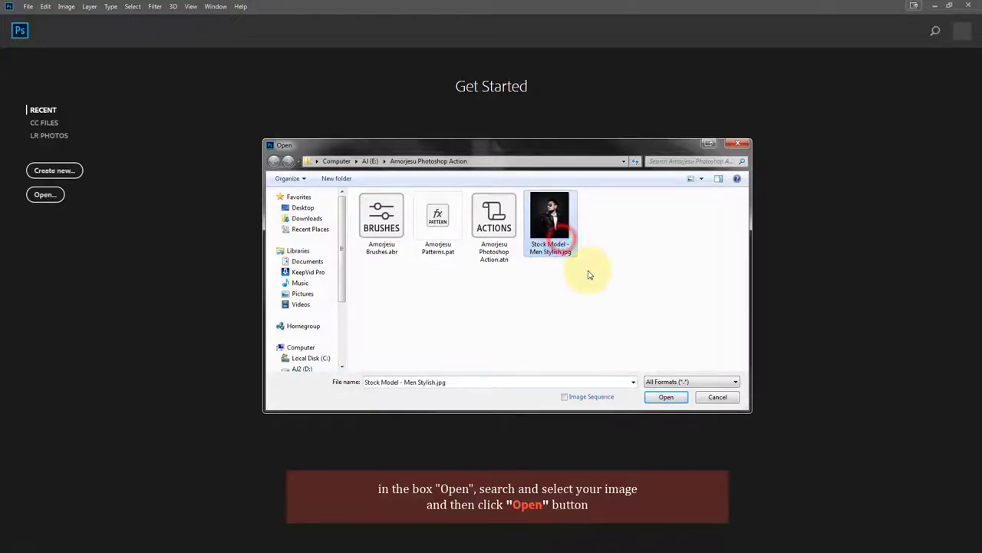
{"action": "left_click", "coordinate": [666, 398]}
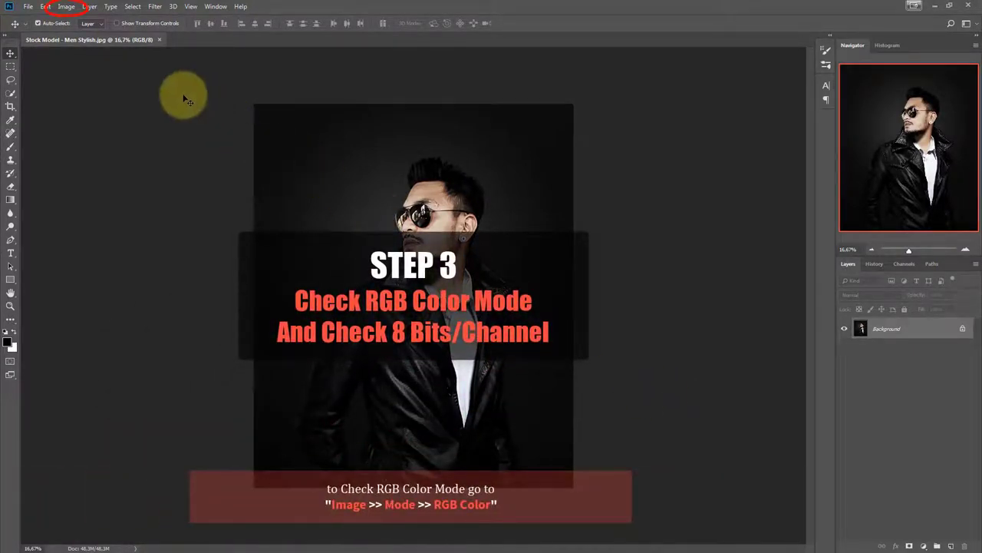
Set the image mode to RGB Color and 8 Bits/Channel.
{"action": "left_click", "coordinate": [70, 9]}
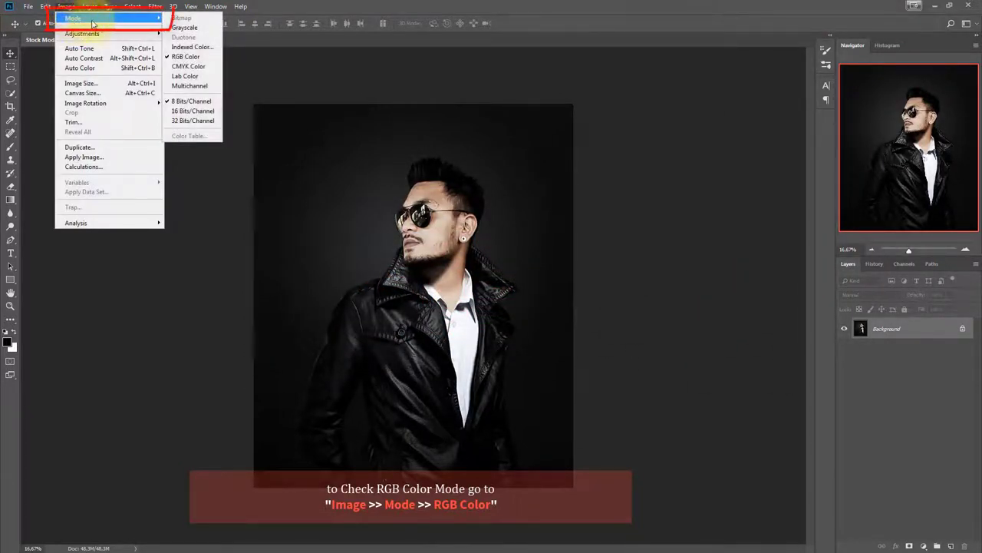
{"action": "mouse_move", "coordinate": [107, 18]}
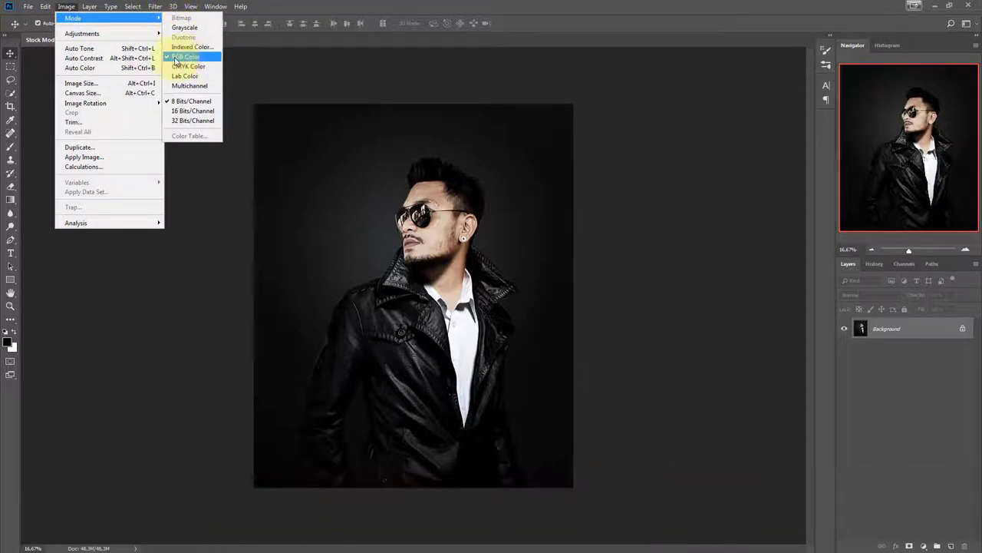
{"action": "left_click", "coordinate": [183, 59]}
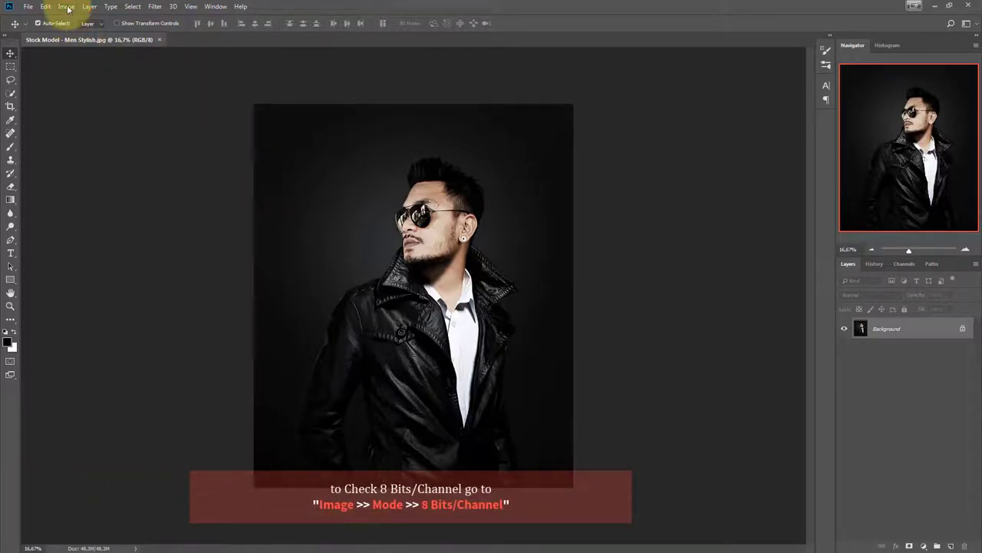
{"action": "left_click", "coordinate": [66, 7]}
{"action": "mouse_move", "coordinate": [107, 17]}
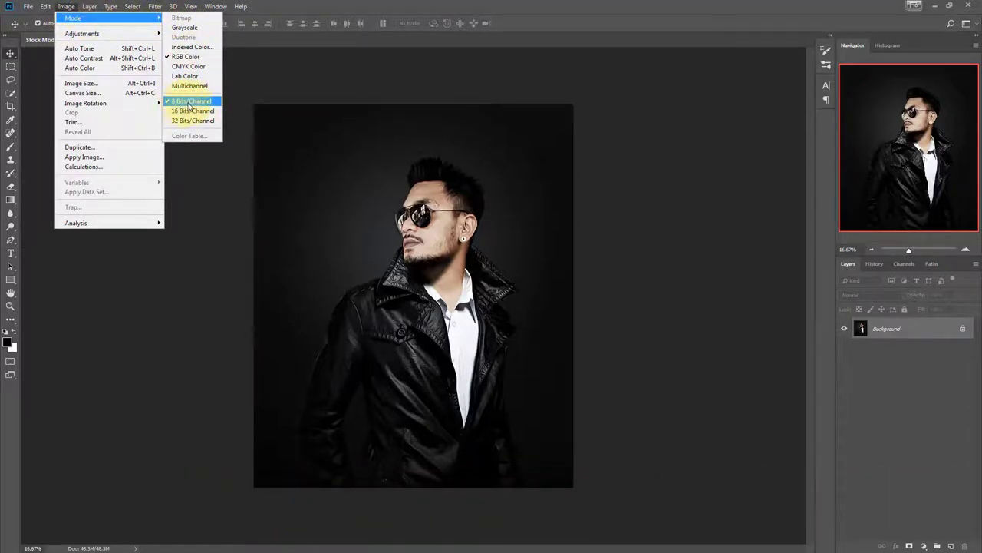
{"action": "left_click", "coordinate": [189, 106]}
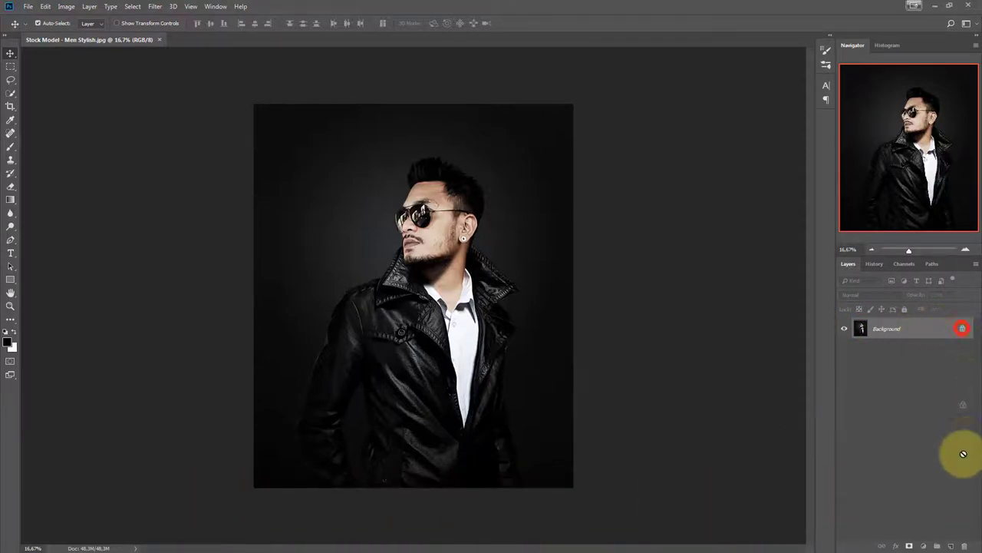
Unlock the layer to Layer 0, then convert it back with Background from Layer.
{"action": "left_click_drag", "start_coordinate": [962, 329], "coordinate": [966, 545]}
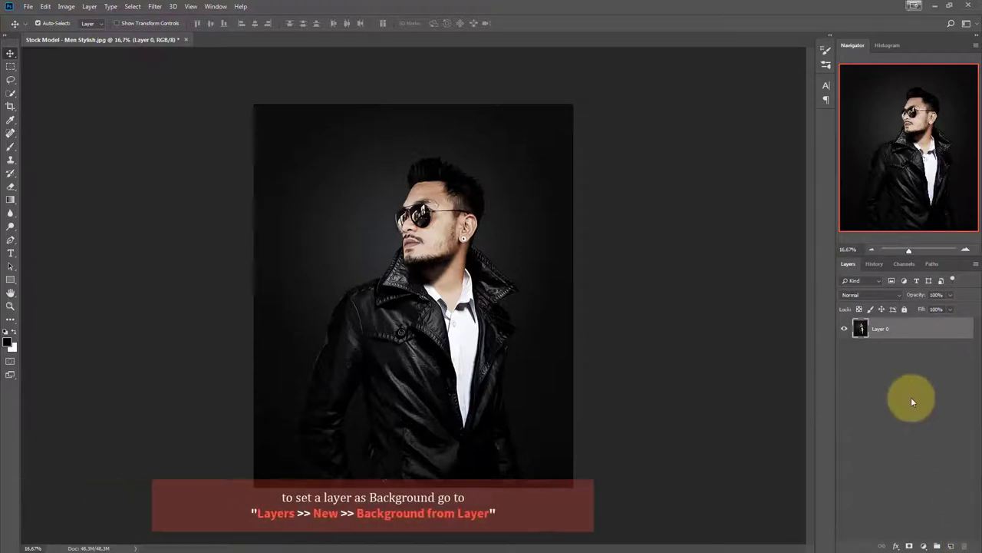
{"action": "left_click", "coordinate": [844, 330]}
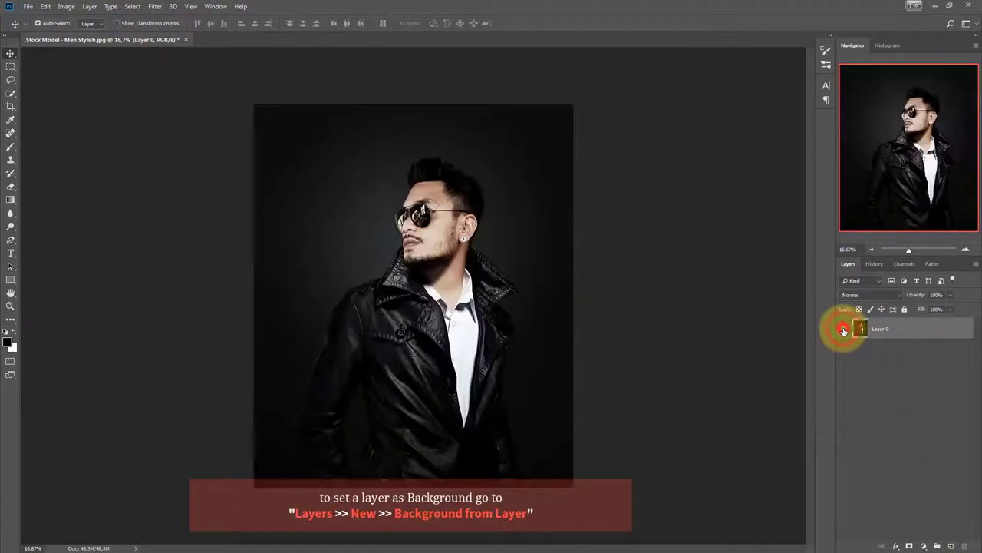
{"action": "left_click", "coordinate": [844, 330]}
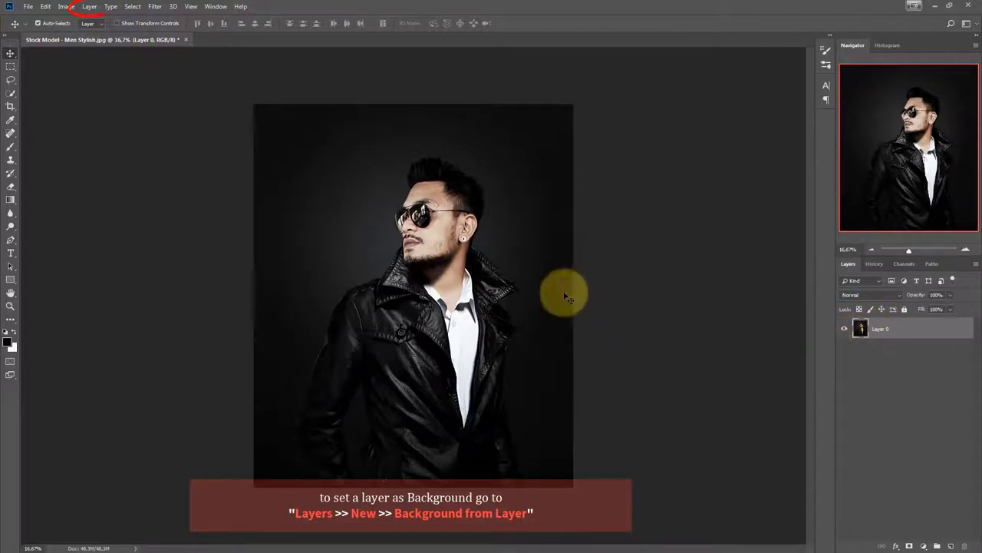
{"action": "left_click", "coordinate": [89, 7]}
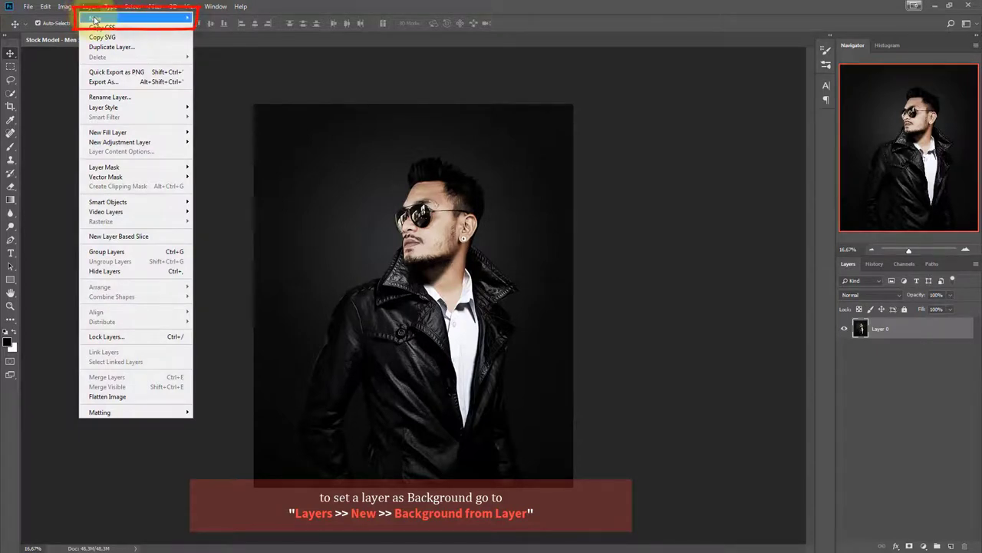
{"action": "mouse_move", "coordinate": [95, 18]}
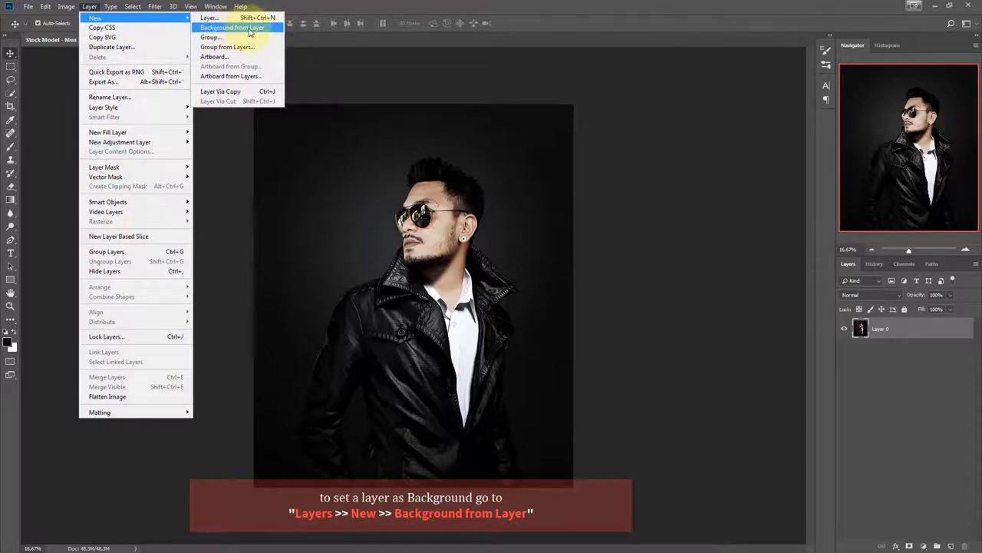
{"action": "left_click", "coordinate": [249, 29]}
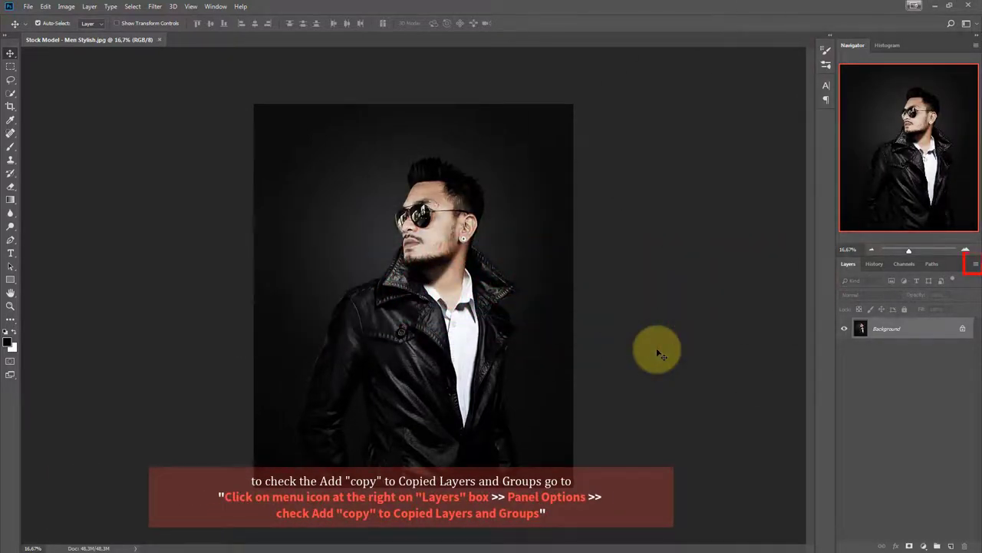
Turn on Add "copy" to Copied Layers and Groups in the Layers Panel Options.
{"action": "left_click", "coordinate": [976, 267]}
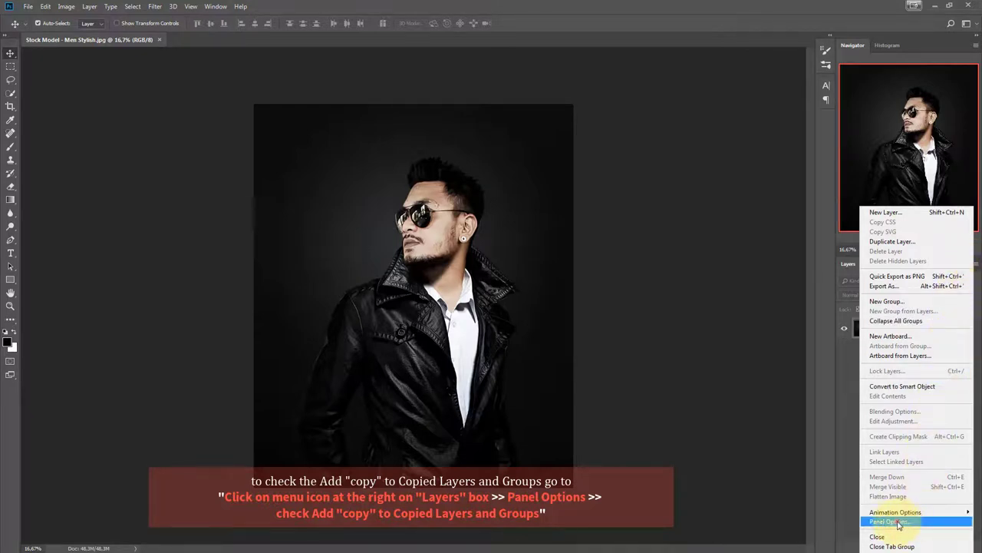
{"action": "left_click", "coordinate": [899, 522]}
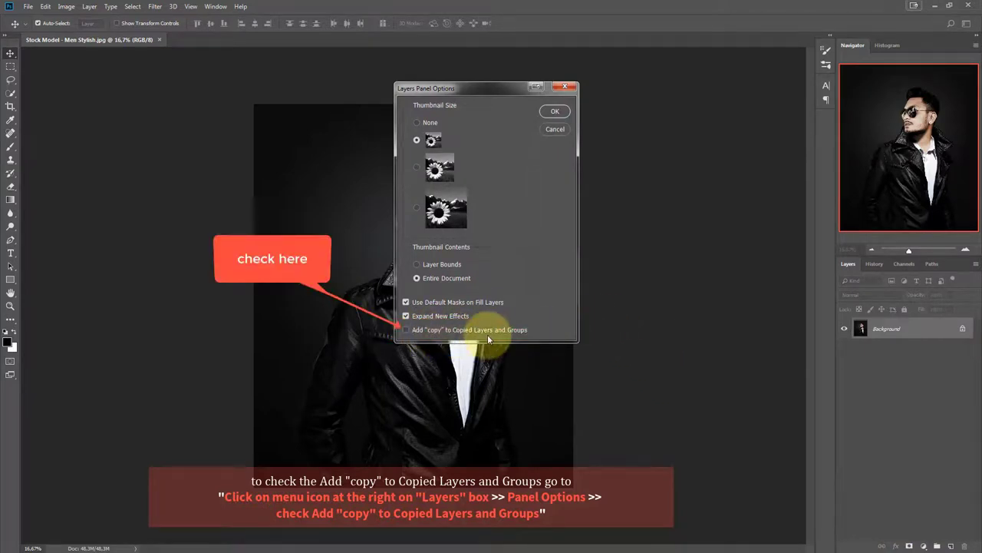
{"action": "left_click", "coordinate": [406, 330]}
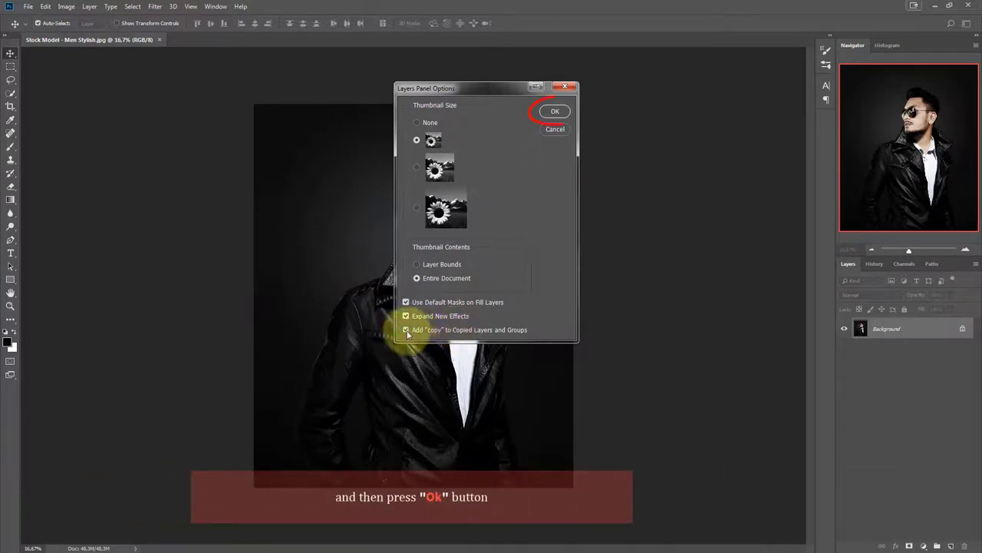
{"action": "left_click", "coordinate": [556, 112]}
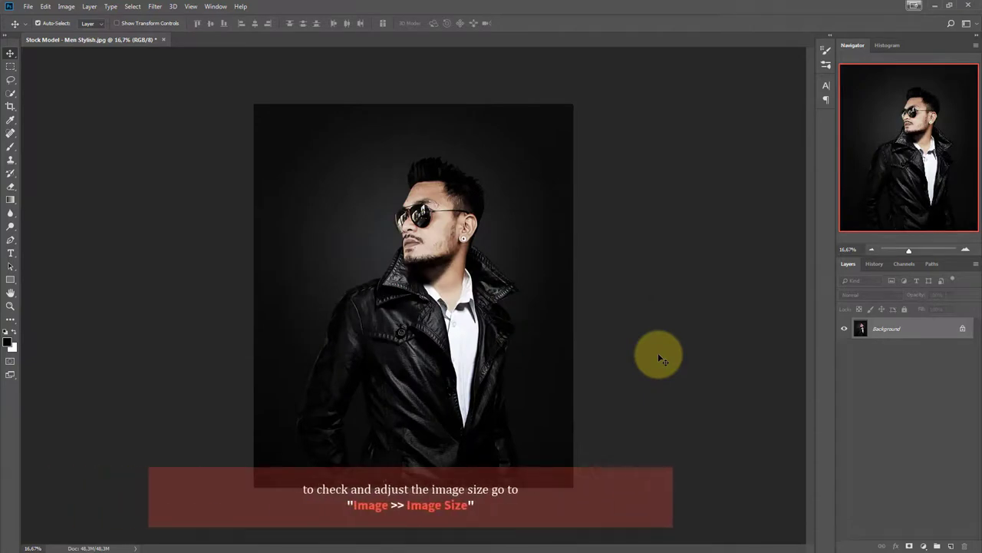
Resize the image from 3750 × 4500 to 2000 × 2400 px at 300 Pixels/Inch.
{"action": "left_click", "coordinate": [67, 7]}
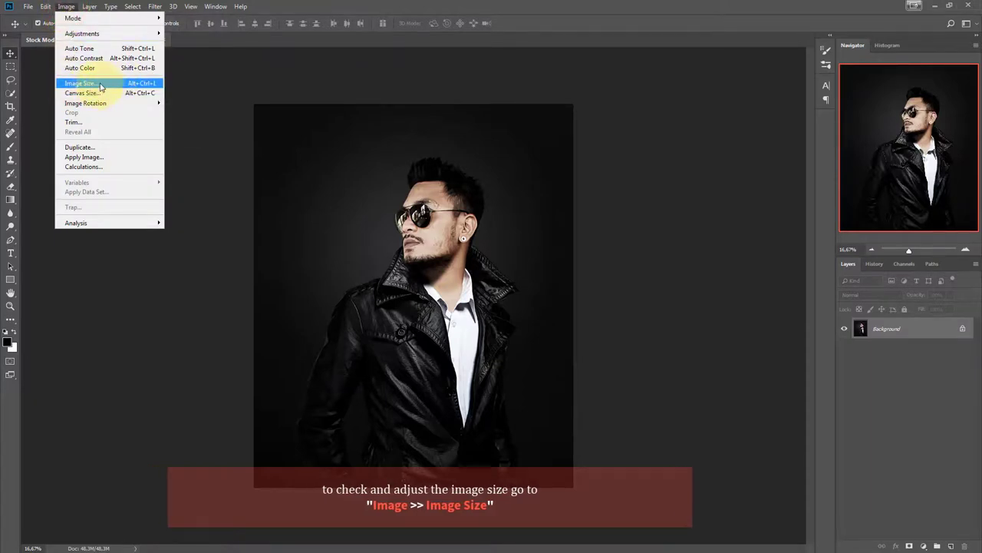
{"action": "left_click", "coordinate": [95, 84]}
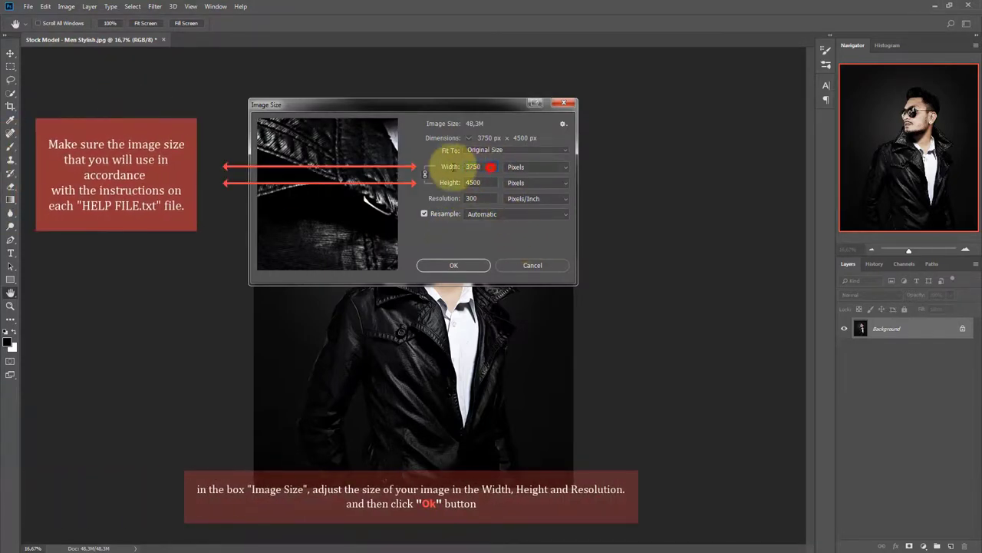
{"action": "left_click", "coordinate": [476, 181]}
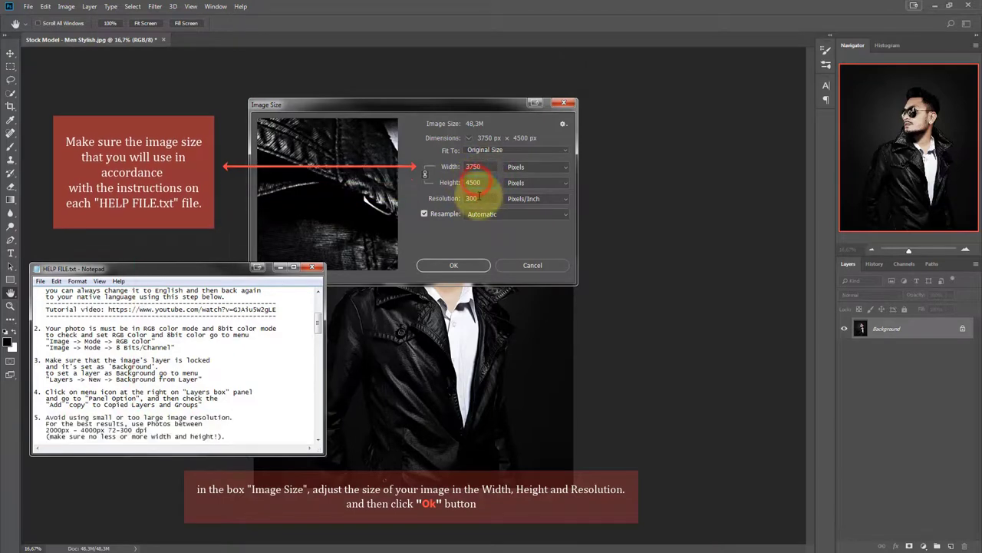
{"action": "double_click", "coordinate": [472, 198]}
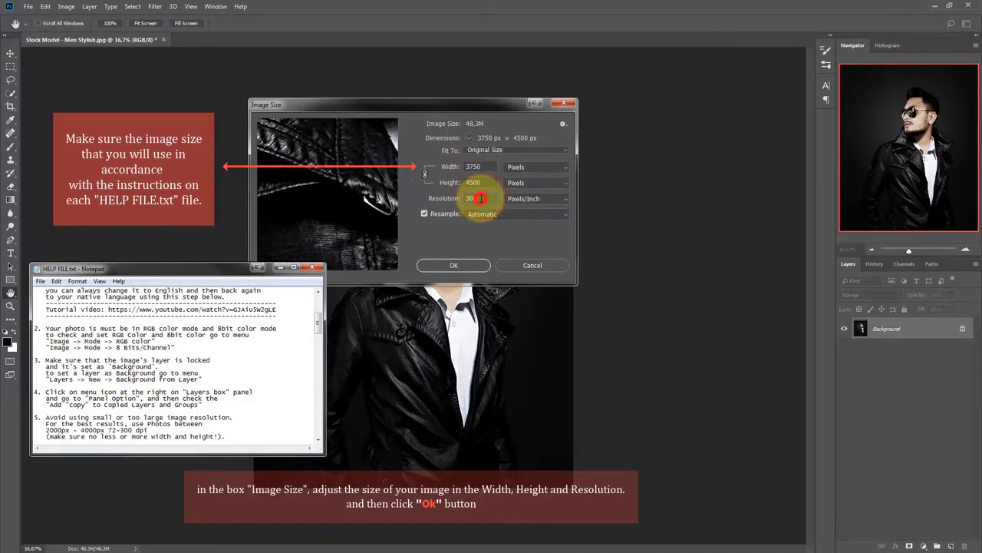
{"action": "type", "text": "72"}
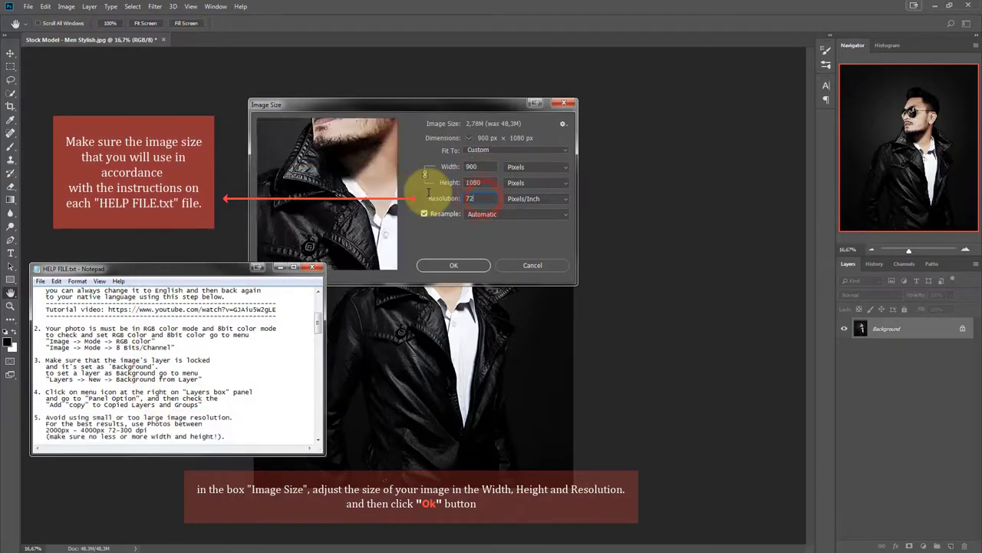
{"action": "double_click", "coordinate": [474, 198]}
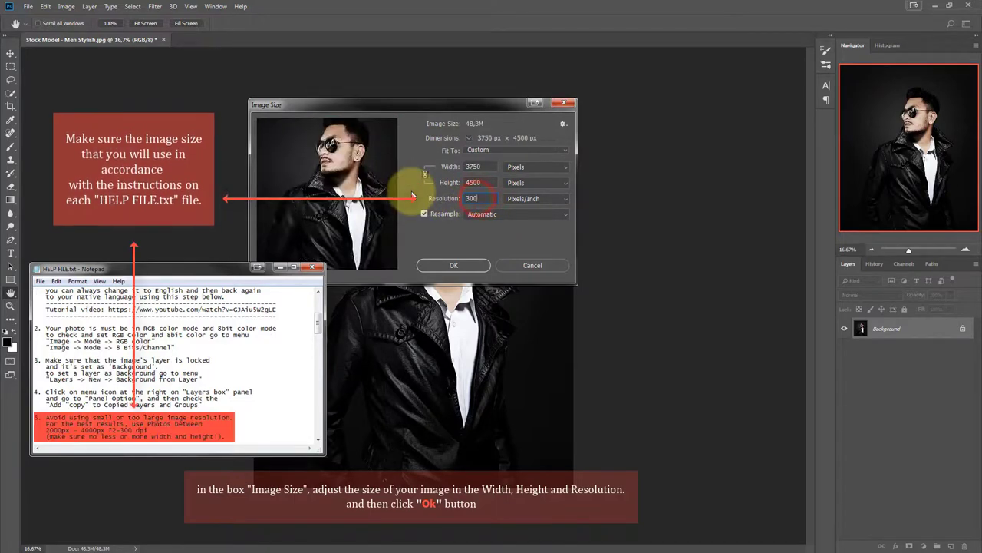
{"action": "type", "text": "300"}
{"action": "double_click", "coordinate": [493, 166]}
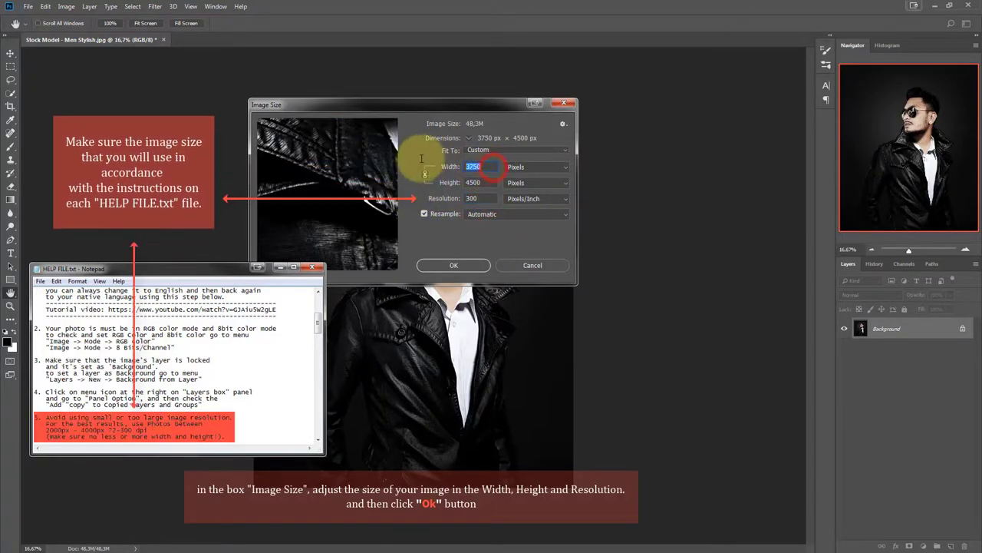
{"action": "left_click", "coordinate": [441, 168]}
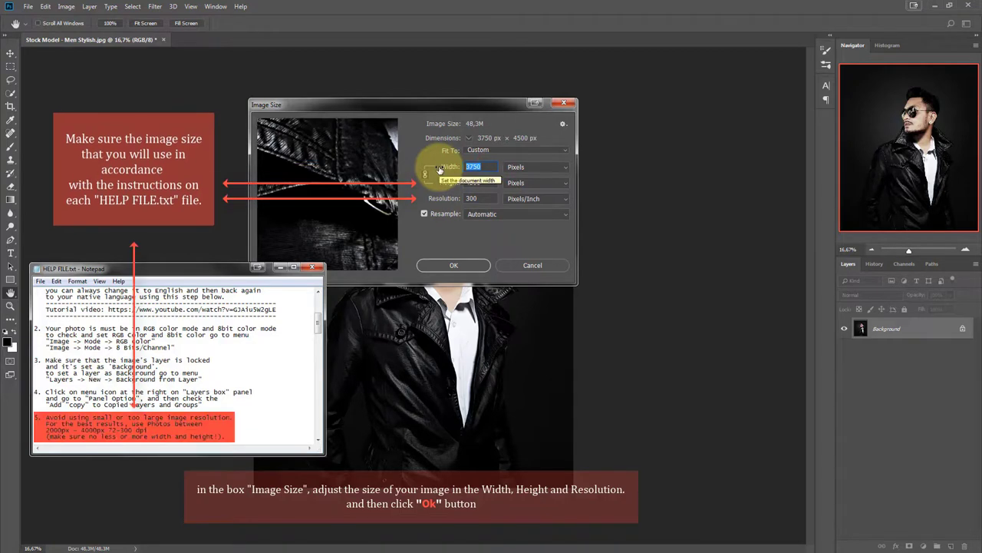
{"action": "type", "text": "200"}
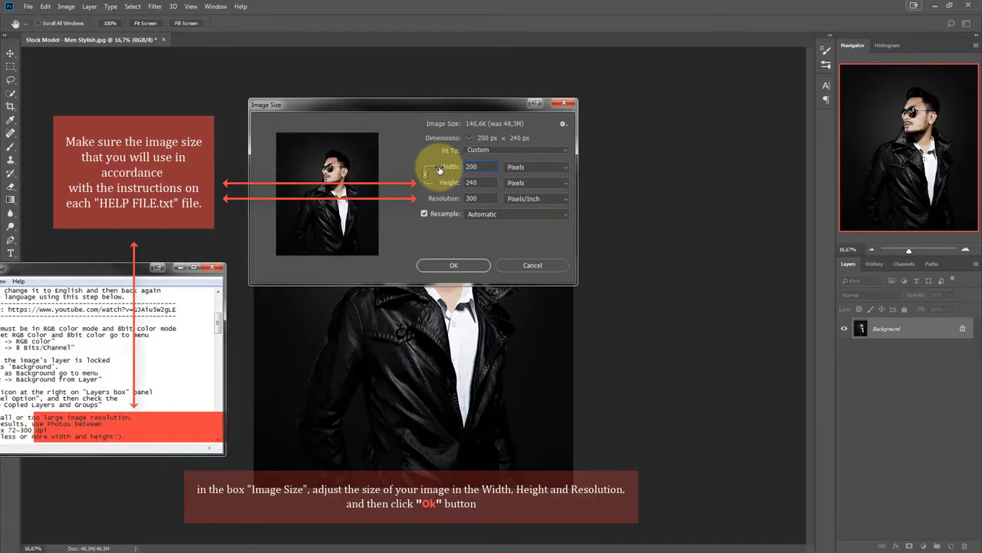
{"action": "type", "text": "0"}
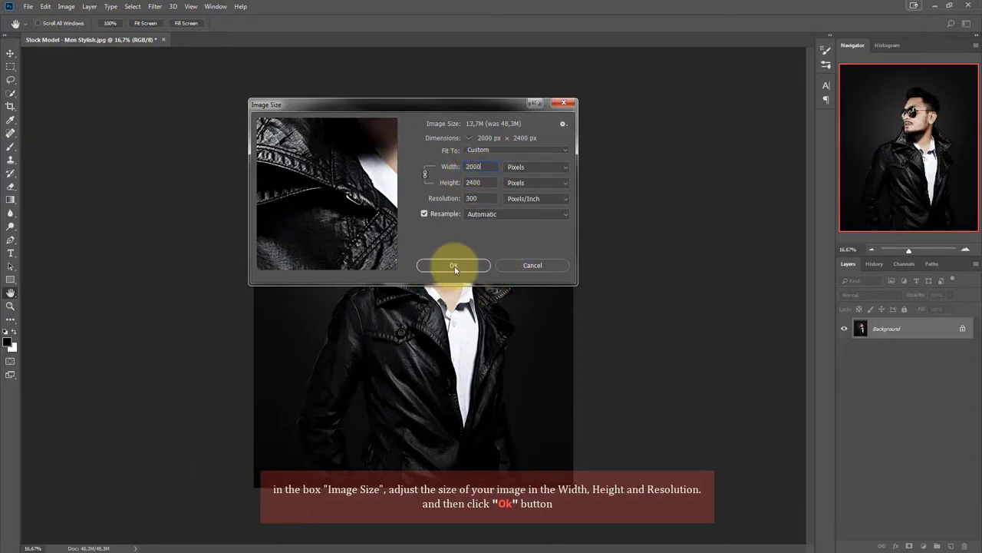
{"action": "left_click", "coordinate": [454, 266]}
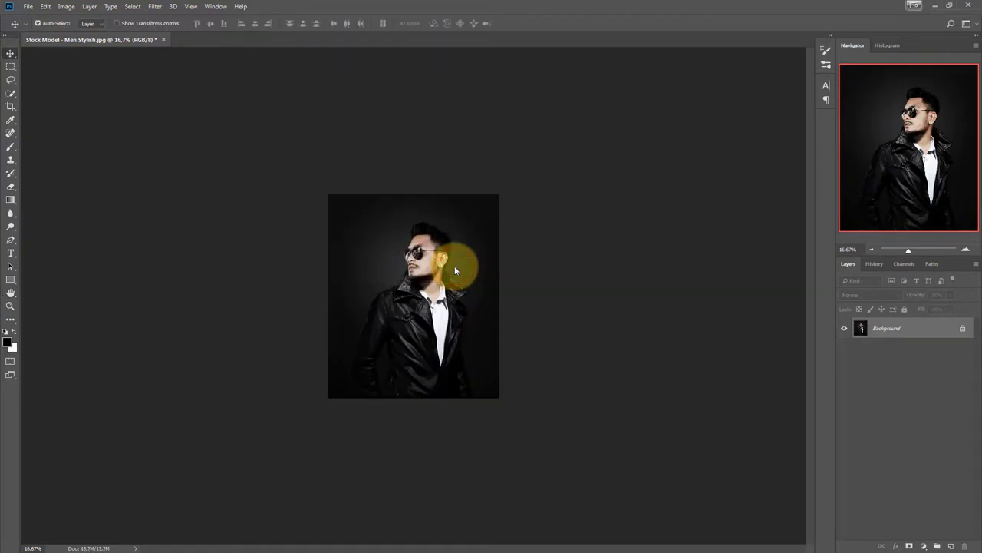